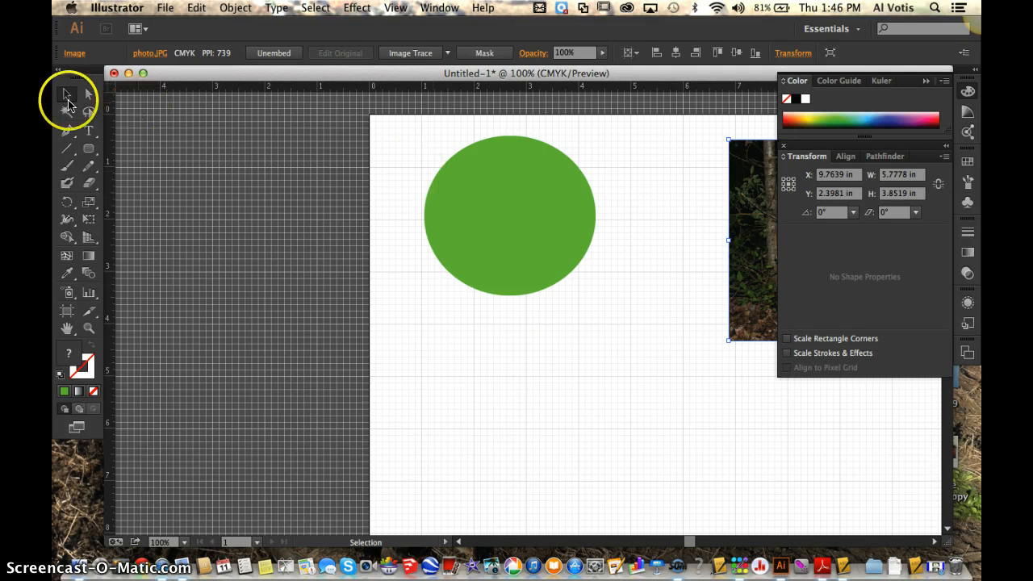
# Erase the upper part of the green circle with freehand Eraser strokes.
pyautogui.click(492, 230)
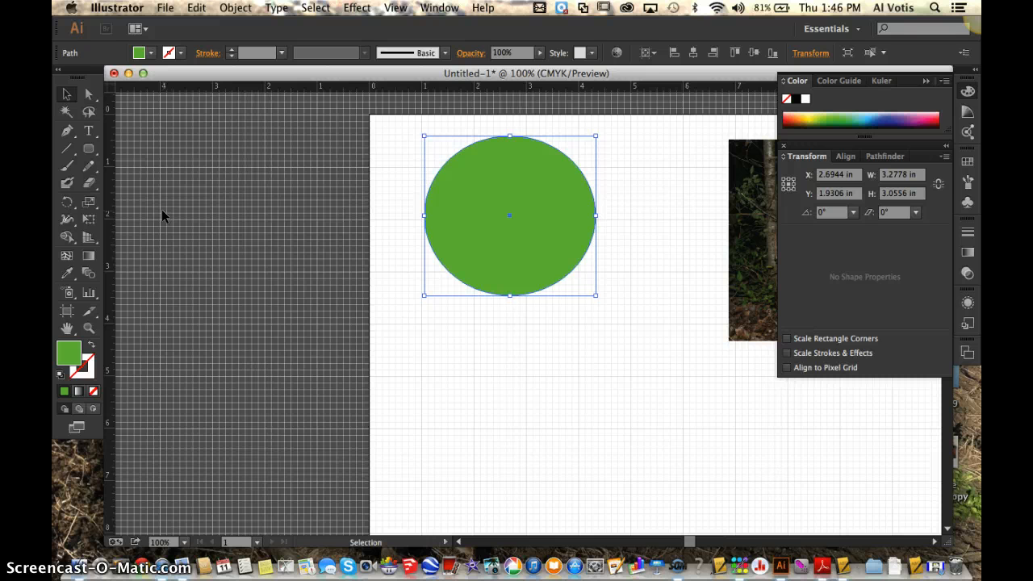
pyautogui.click(89, 191)
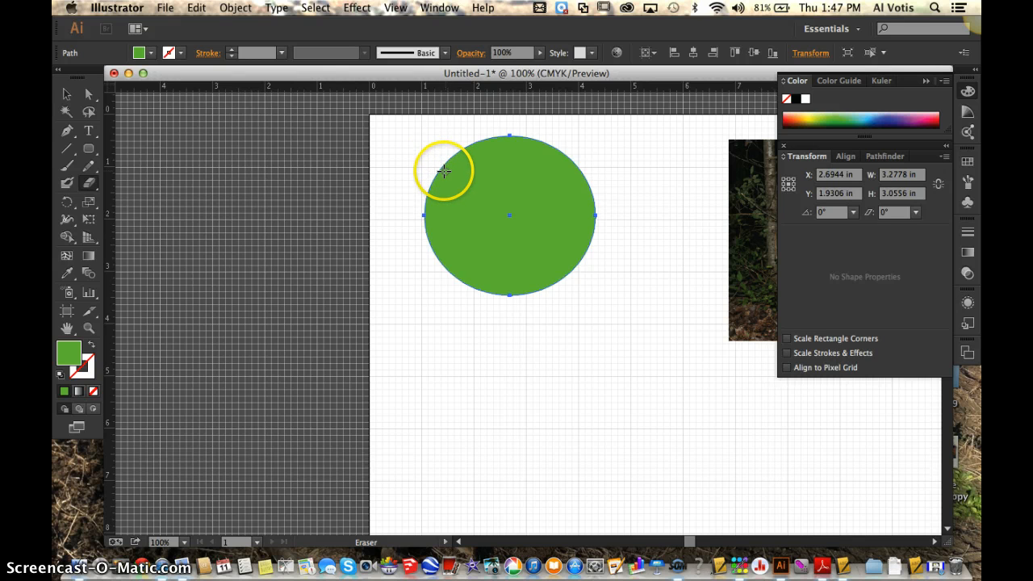
pyautogui.moveTo(441, 167); pyautogui.dragTo(440, 166)
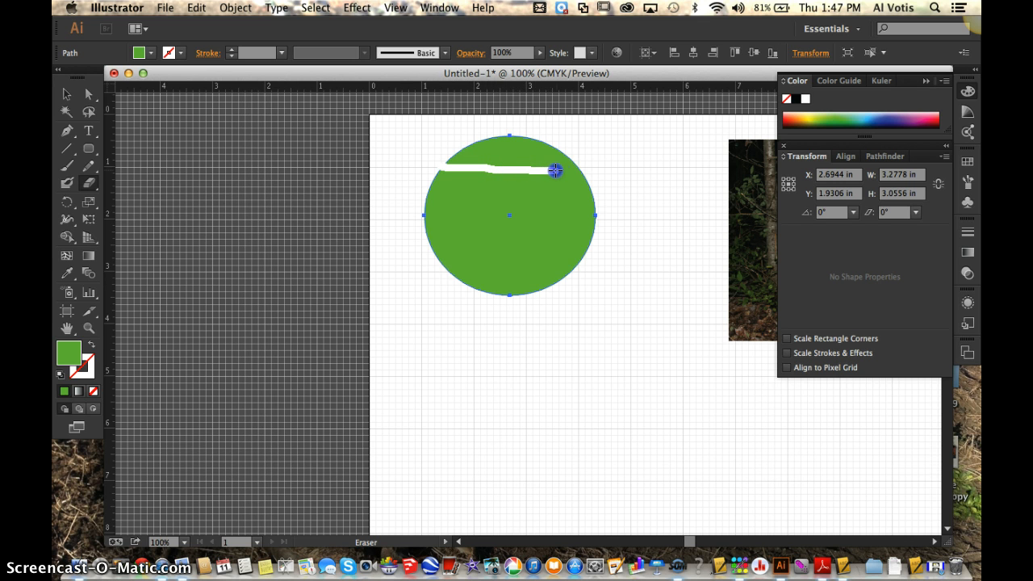
pyautogui.moveTo(580, 168)
pyautogui.mouseDown()
pyautogui.moveTo(529, 134)
pyautogui.moveTo(505, 143)
pyautogui.moveTo(530, 143)
pyautogui.moveTo(557, 169)
pyautogui.moveTo(488, 163)
pyautogui.moveTo(531, 155)
pyautogui.moveTo(505, 149)
pyautogui.moveTo(534, 161)
pyautogui.moveTo(508, 157)
pyautogui.moveTo(494, 141)
pyautogui.moveTo(518, 140)
pyautogui.moveTo(497, 130)
pyautogui.moveTo(459, 145)
pyautogui.moveTo(501, 153)
pyautogui.moveTo(479, 144)
pyautogui.moveTo(495, 151)
pyautogui.moveTo(447, 160)
pyautogui.moveTo(513, 159)
pyautogui.moveTo(431, 143)
pyautogui.moveTo(503, 154)
pyautogui.moveTo(530, 152)
pyautogui.moveTo(498, 146)
pyautogui.moveTo(549, 141)
pyautogui.moveTo(544, 168)
pyautogui.moveTo(500, 165)
pyautogui.mouseUp()
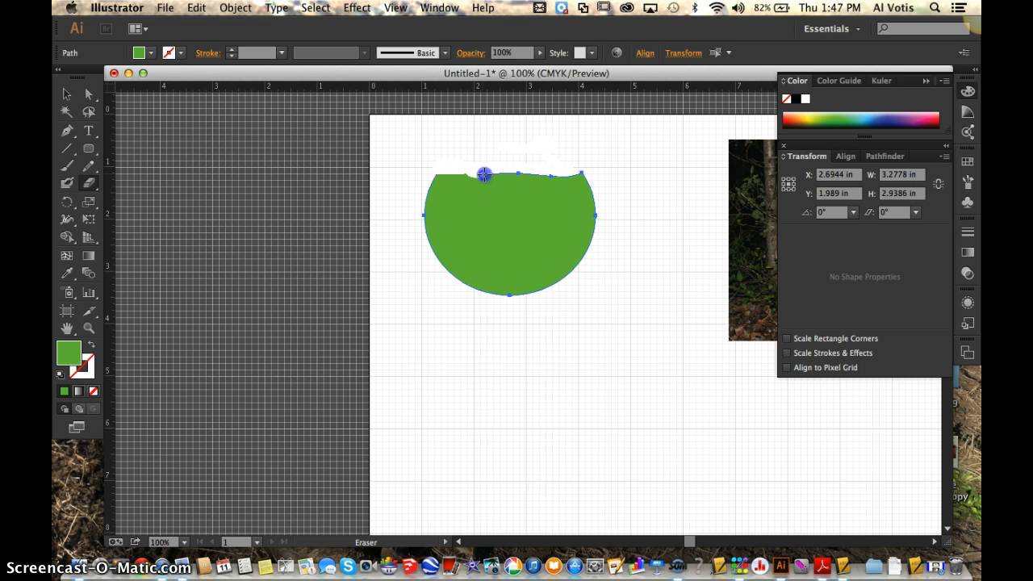
pyautogui.moveTo(484, 174)
pyautogui.mouseDown()
pyautogui.moveTo(590, 169)
pyautogui.moveTo(482, 178)
pyautogui.moveTo(419, 174)
pyautogui.moveTo(408, 161)
pyautogui.mouseUp()
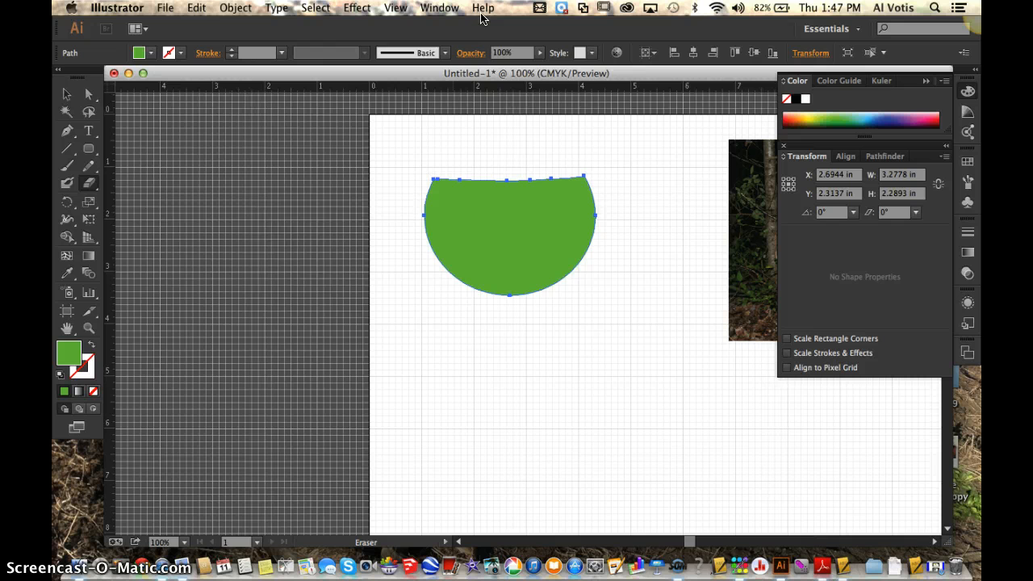
# Undo the eraser strokes to restore the full green circle, keeping the photo at its upper position.
pyautogui.press('super+z')
pyautogui.press('super+z')
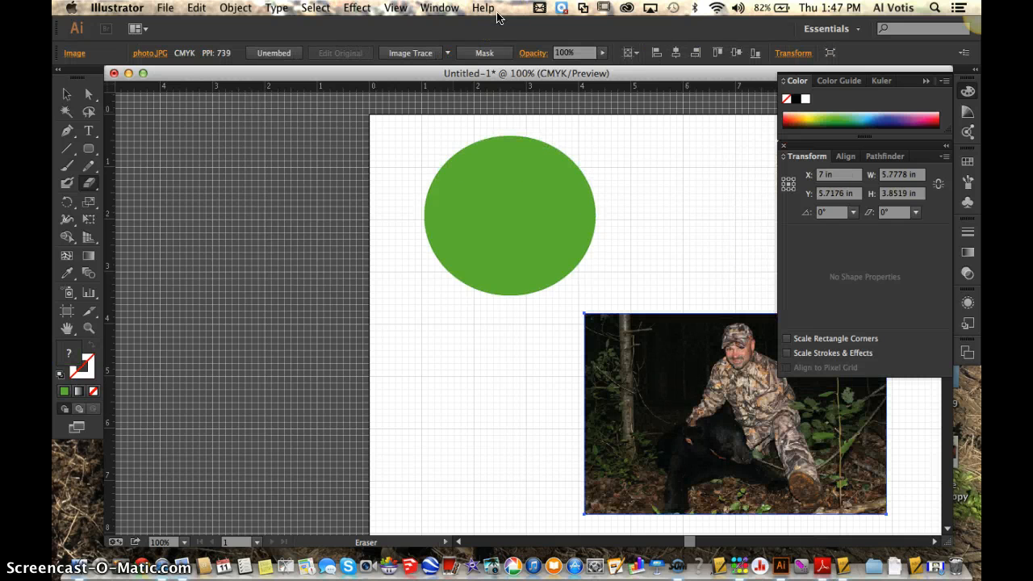
pyautogui.press('super+shift+z')
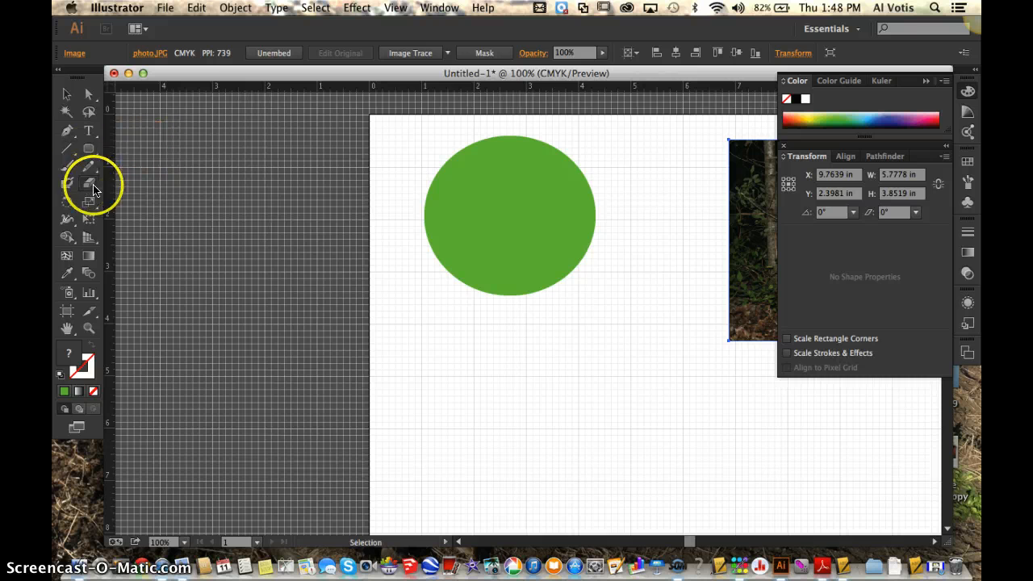
# Draw a rectangle about 3.47 in wide and 2.01 in high across the middle of the green circle and remove its fill.
pyautogui.moveTo(89, 149); pyautogui.dragTo(147, 155)
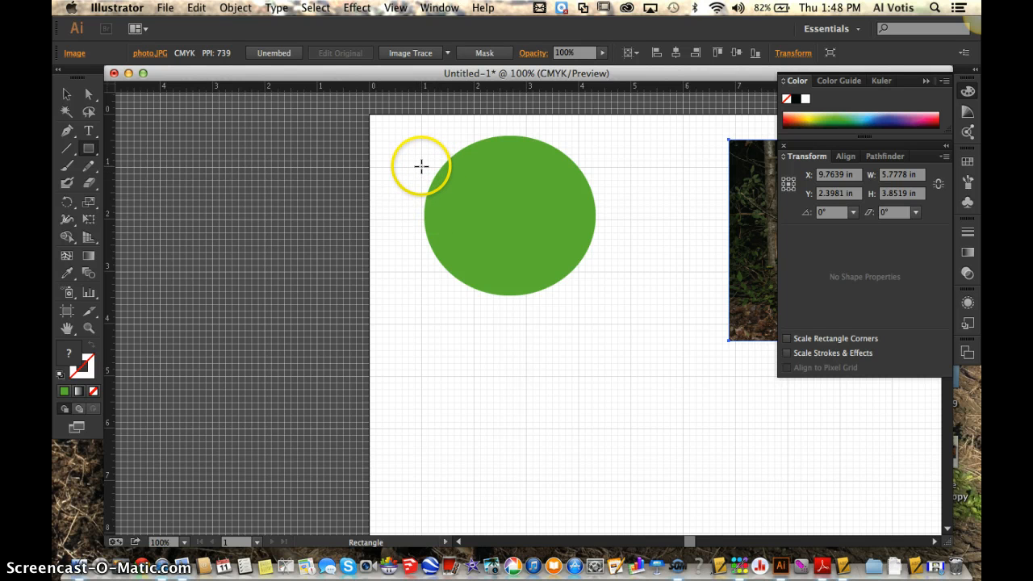
pyautogui.moveTo(421, 167); pyautogui.dragTo(603, 271)
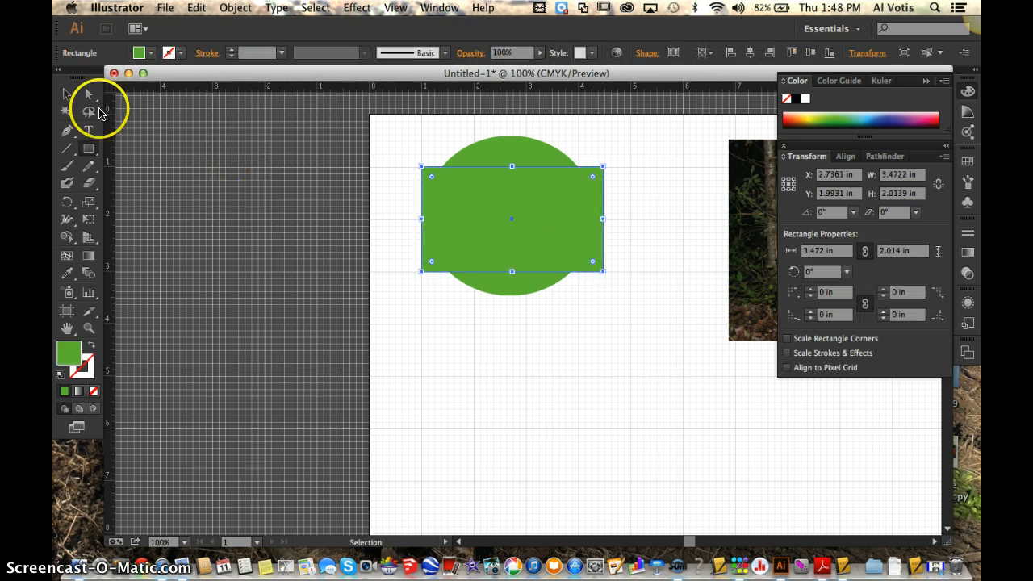
pyautogui.click(92, 390)
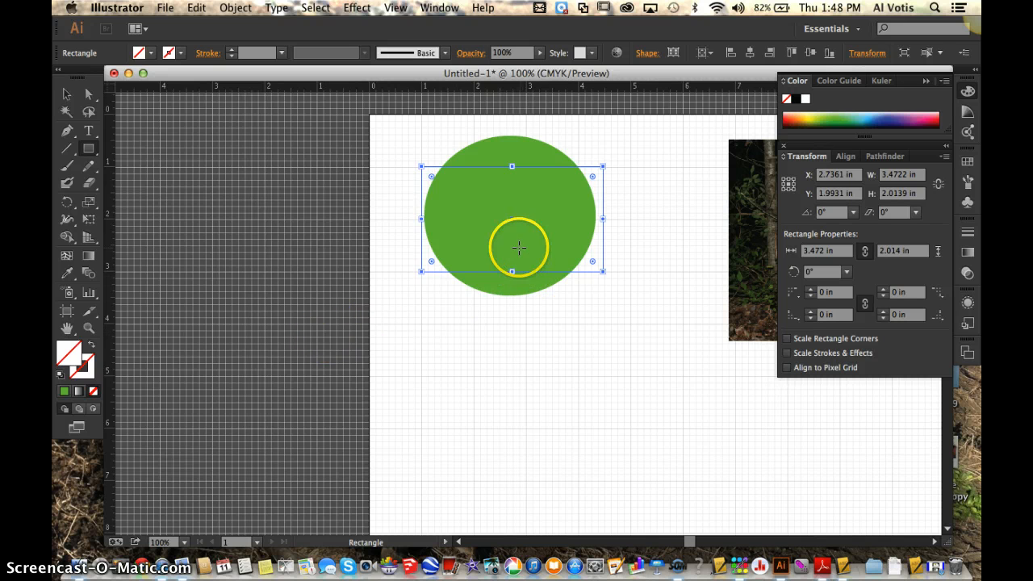
pyautogui.click(525, 149)
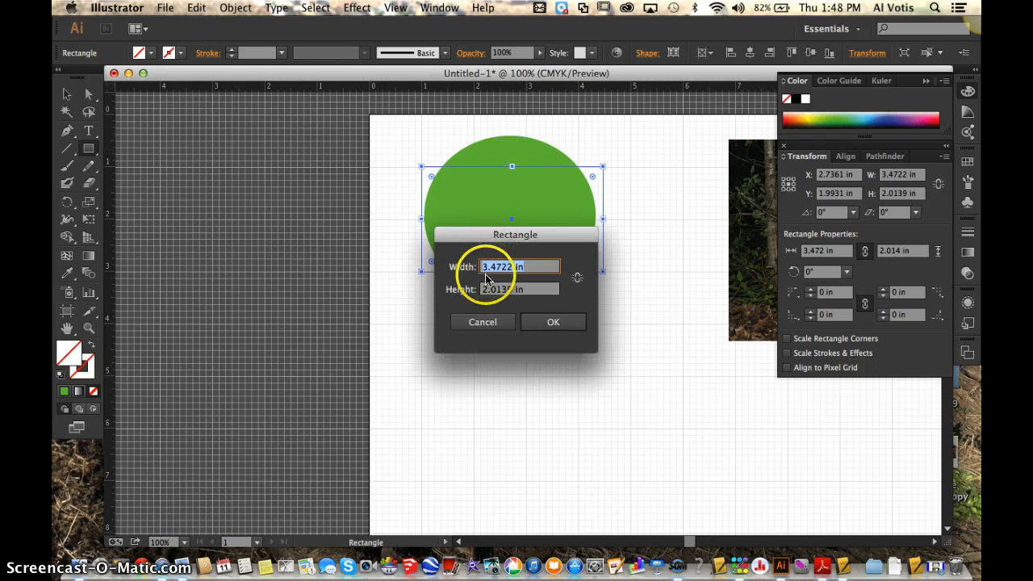
pyautogui.click(486, 320)
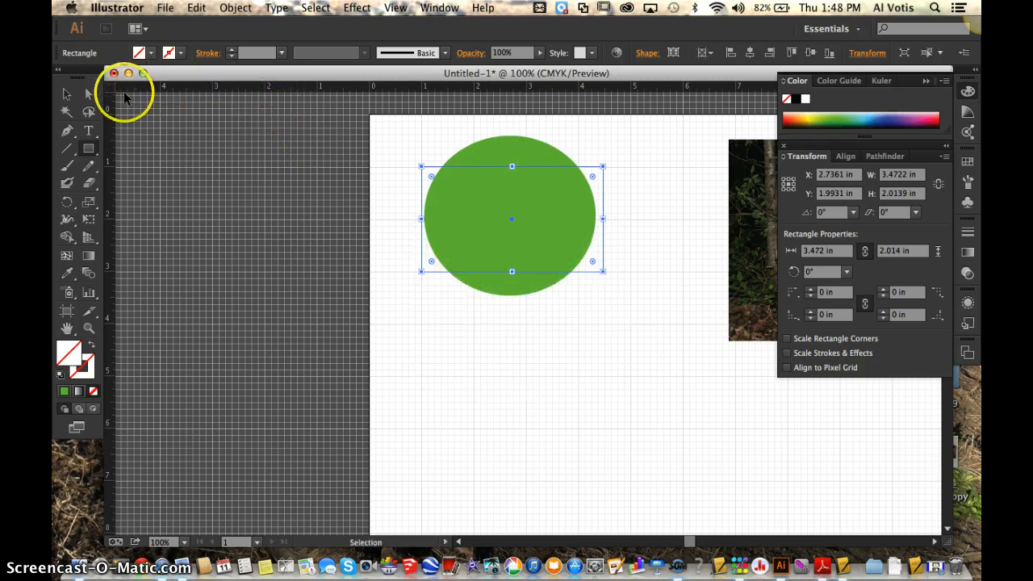
# Select the unfilled rectangle together with the green circle and make a clipping mask from them.
pyautogui.click(67, 96)
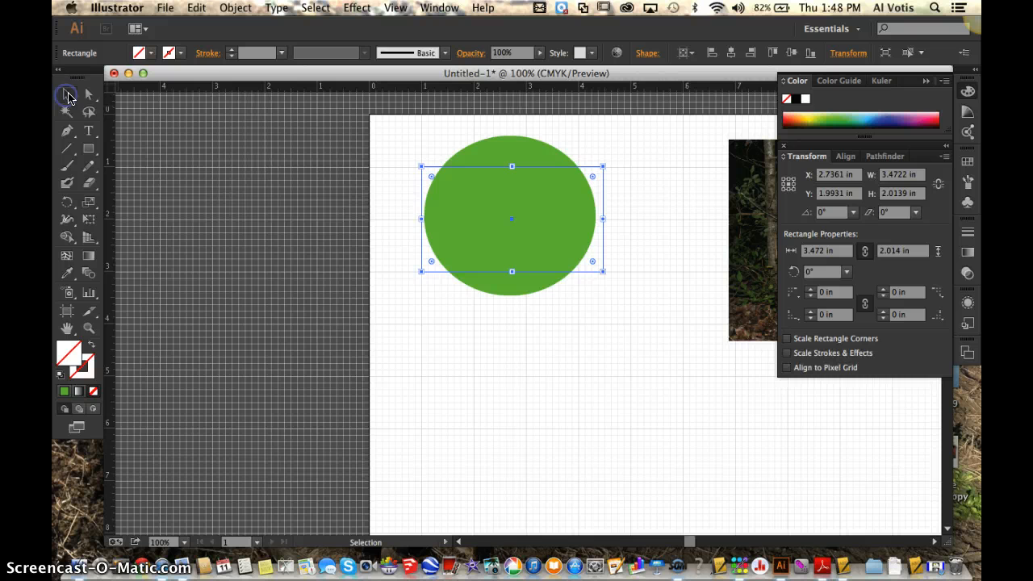
pyautogui.keyDown('shift'); pyautogui.click(535, 151); pyautogui.keyUp('shift')
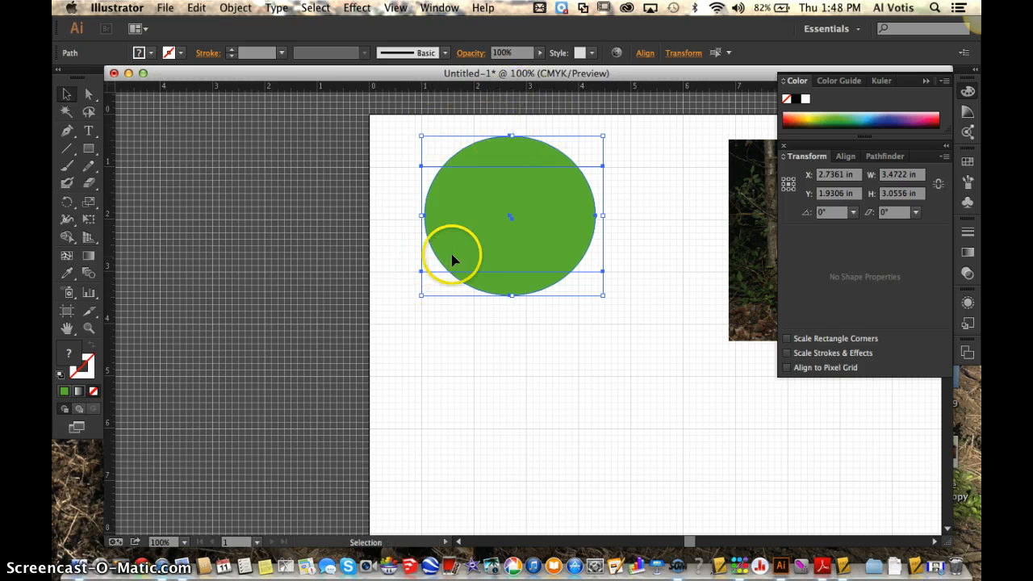
pyautogui.rightClick(525, 212)
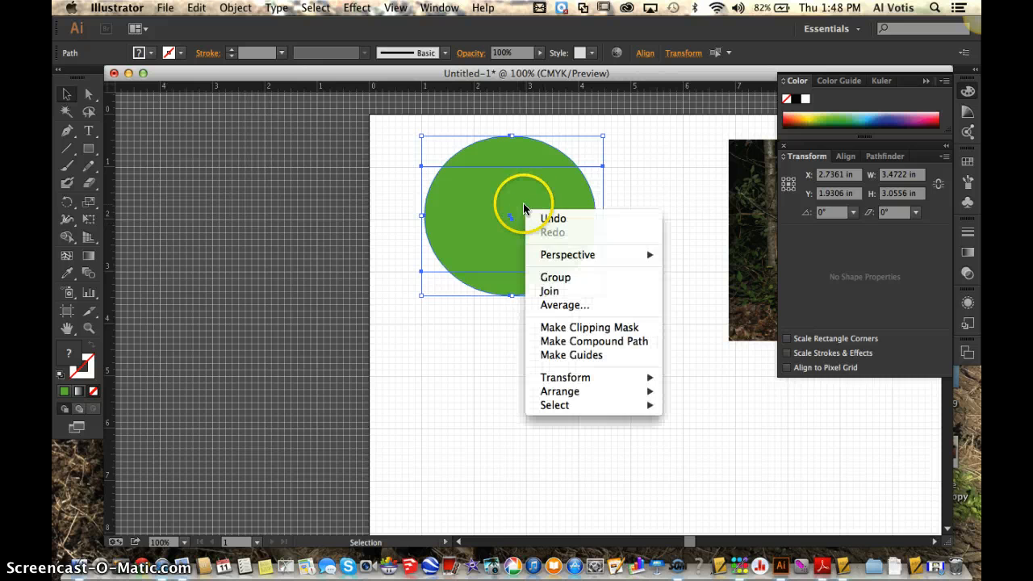
pyautogui.click(538, 327)
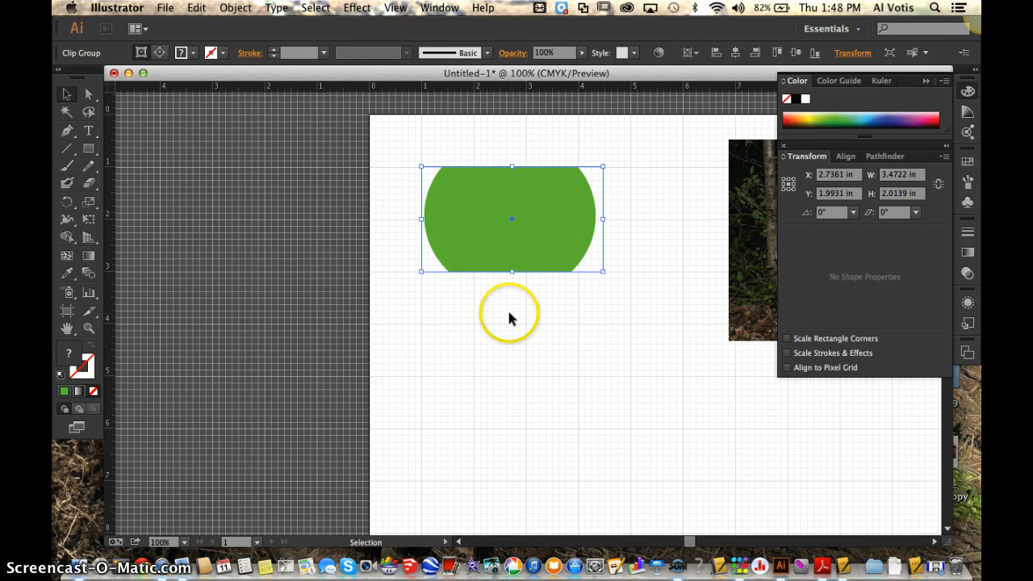
# Draw an ellipse about 1.85 in wide and 1.48 in high over the bear's head and chest in the photo.
pyautogui.hscroll(10, 468, 309)
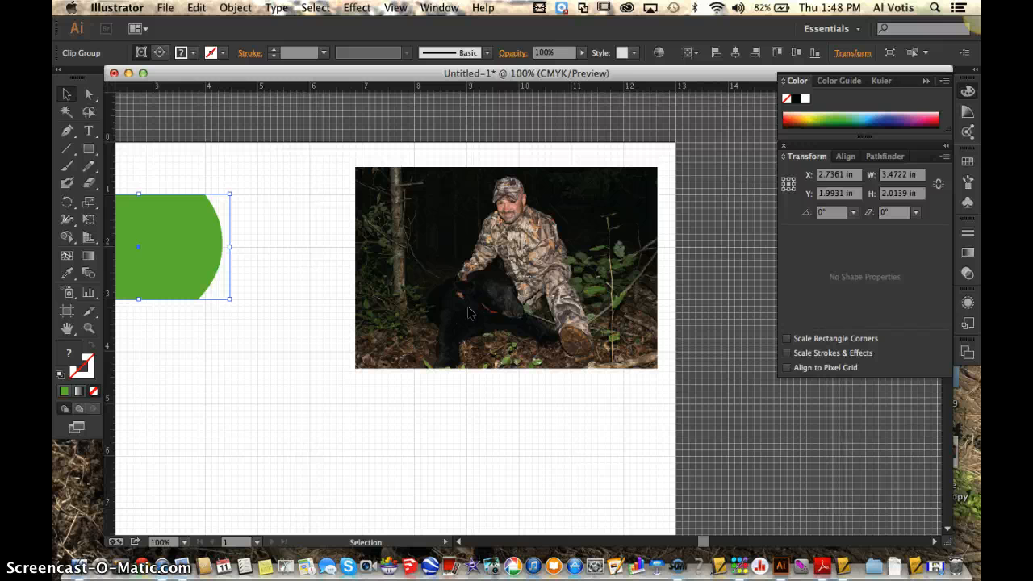
pyautogui.scroll(2, 468, 313)
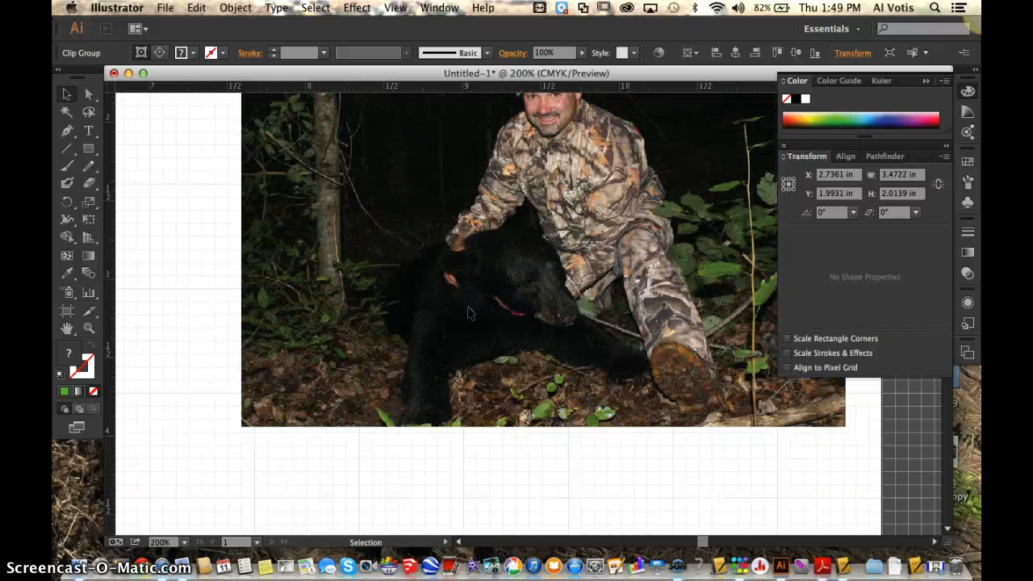
pyautogui.scroll(2, 468, 313)
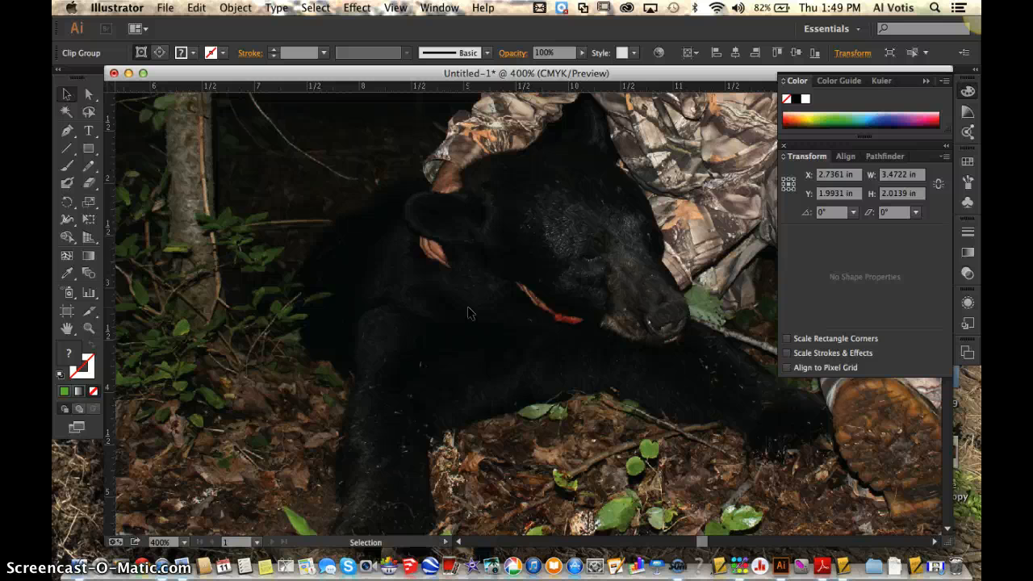
pyautogui.click(408, 311)
pyautogui.click(85, 154)
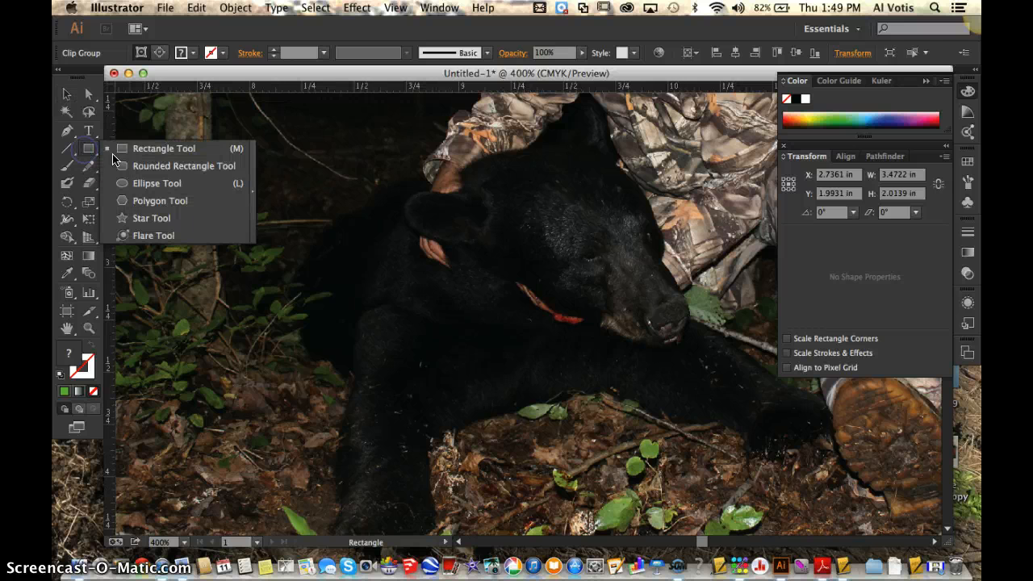
pyautogui.click(146, 184)
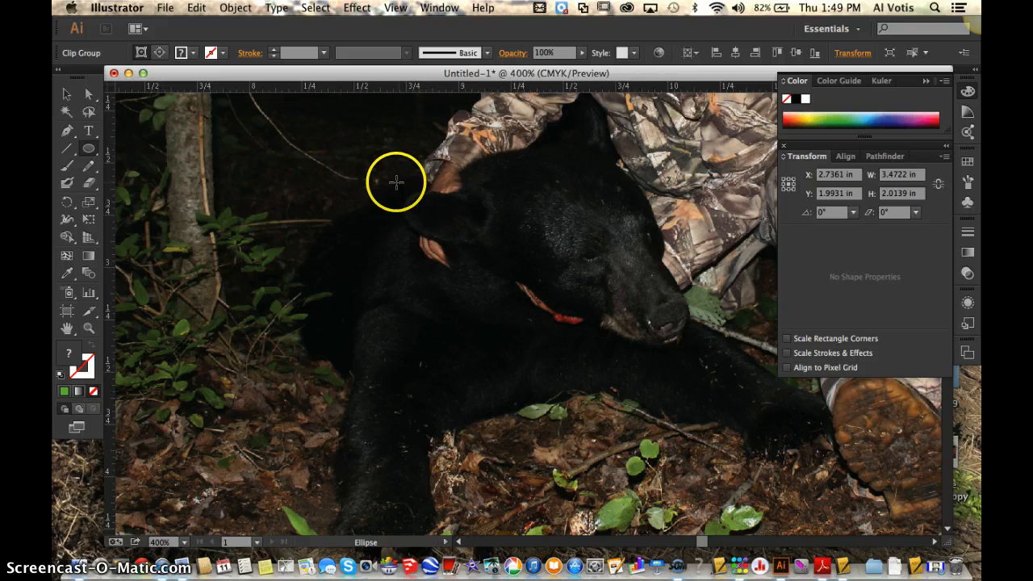
pyautogui.moveTo(396, 182); pyautogui.dragTo(779, 492)
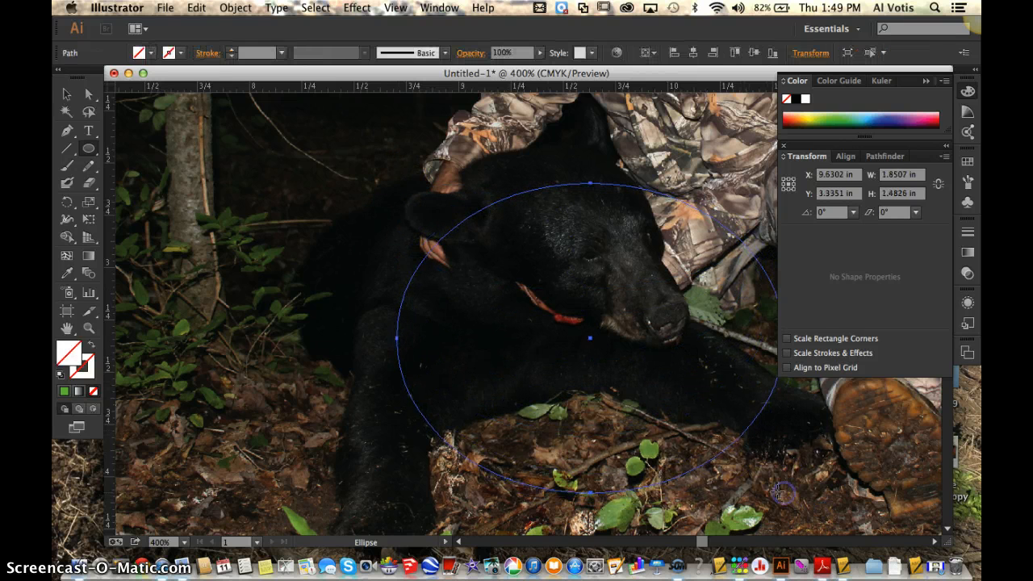
# Try to move the ellipse up and to the left over the bear's head.
pyautogui.click(66, 94)
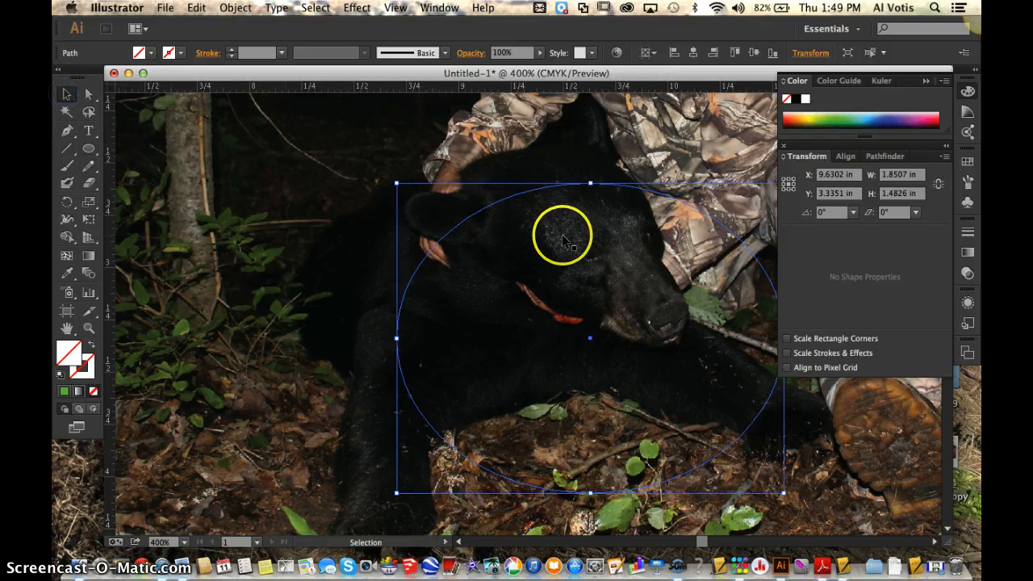
pyautogui.moveTo(585, 295); pyautogui.dragTo(522, 233)
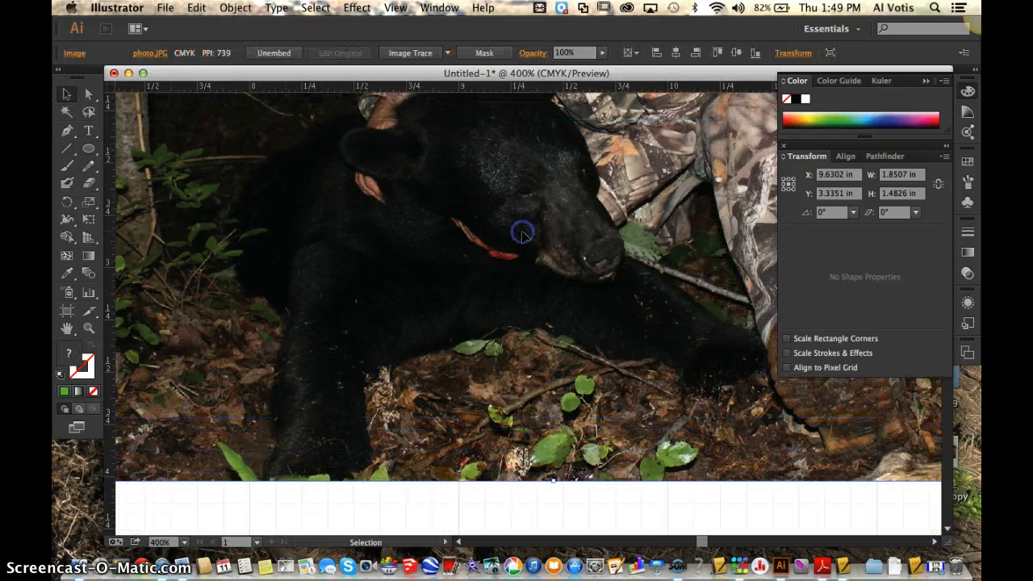
pyautogui.scroll(5, 544, 258)
pyautogui.hscroll(-2, 543, 258)
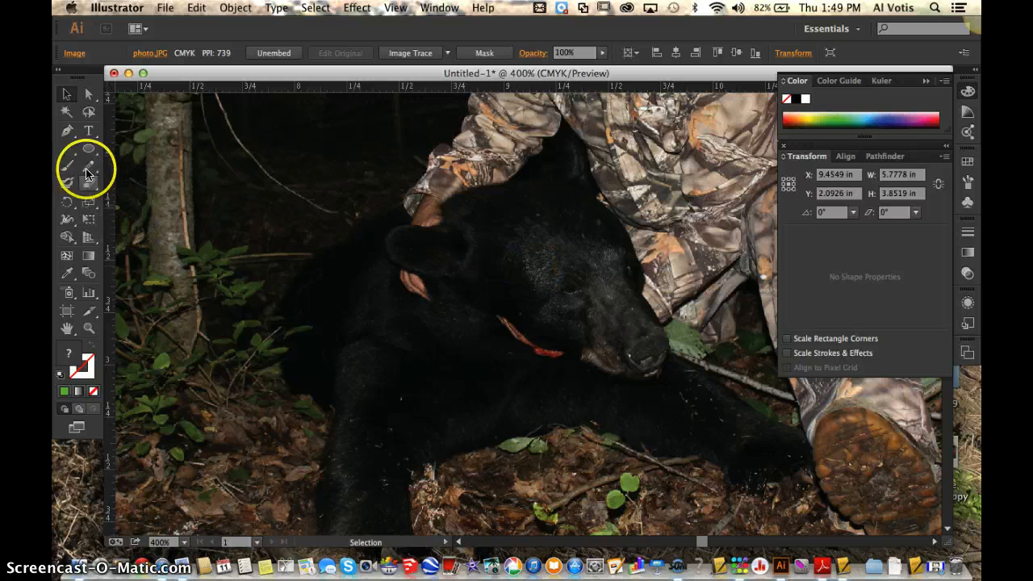
# Draw an ellipse about 1.44 in wide and 1.33 in high around the bear's head and shift it slightly up and left.
pyautogui.click(89, 149)
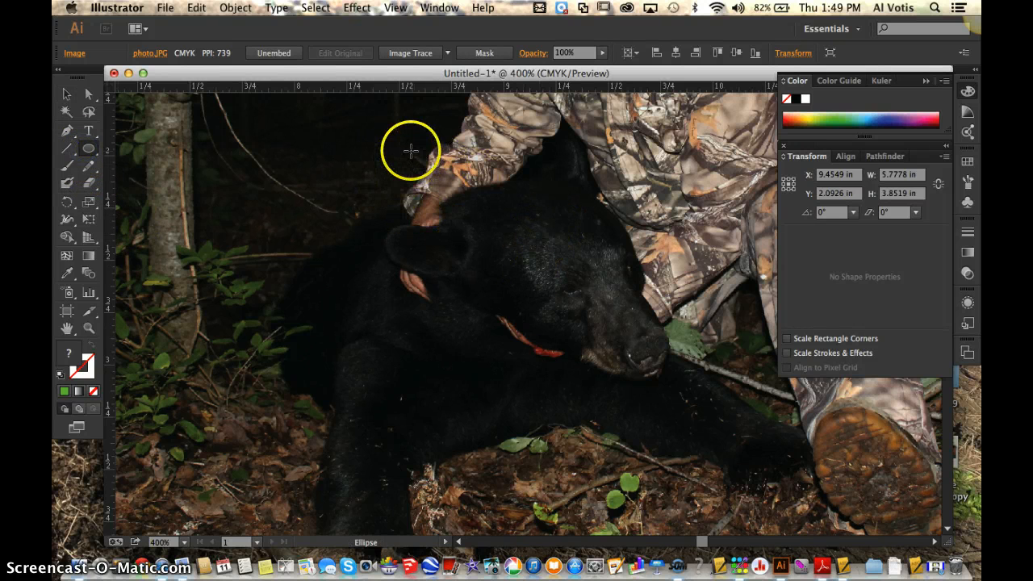
pyautogui.moveTo(411, 150); pyautogui.dragTo(713, 430)
pyautogui.click(631, 348)
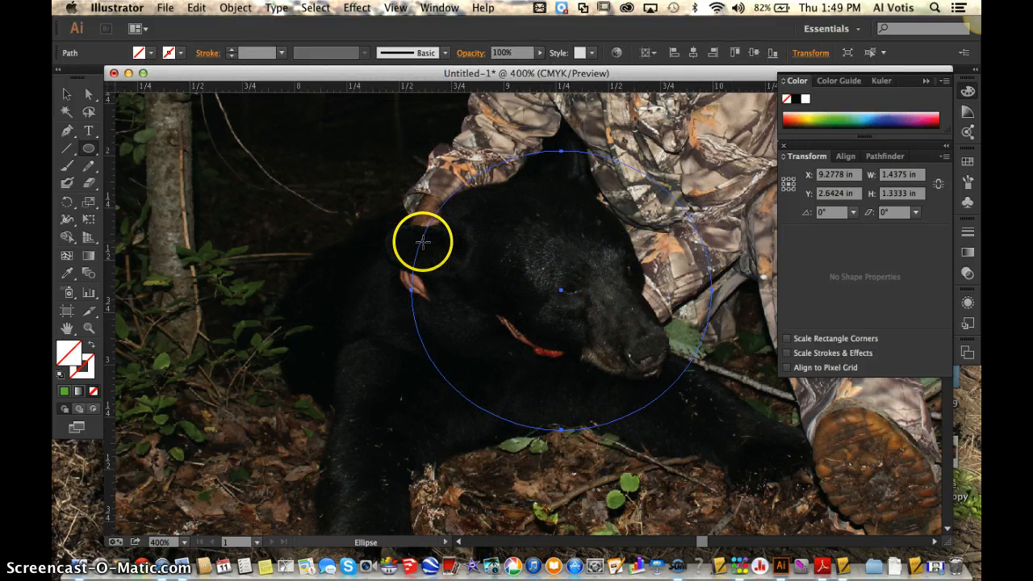
pyautogui.click(66, 94)
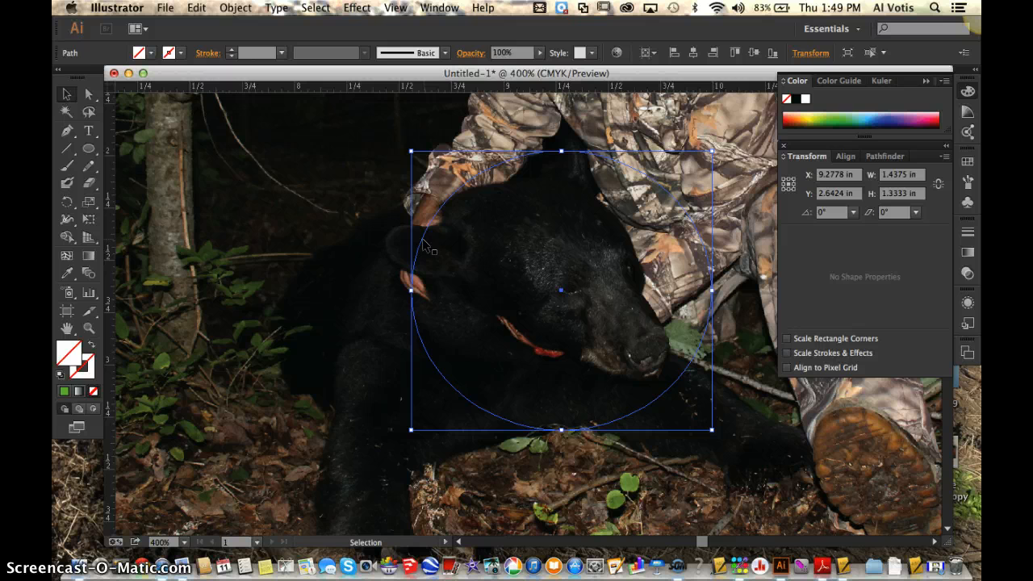
pyautogui.moveTo(409, 234)
pyautogui.mouseDown()
pyautogui.moveTo(380, 233)
pyautogui.moveTo(396, 214)
pyautogui.moveTo(411, 226)
pyautogui.mouseUp()
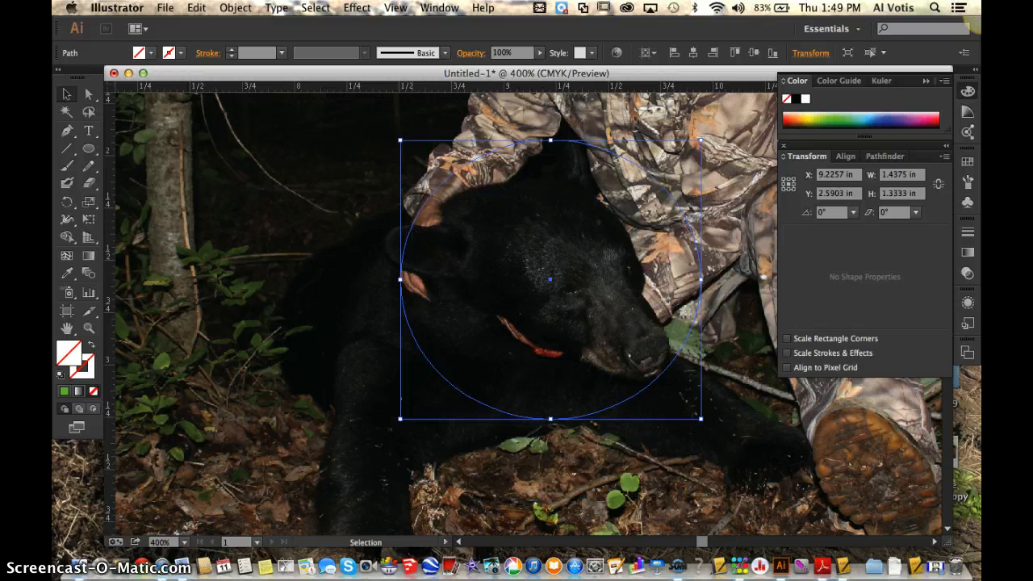
# Select the photo together with the ellipse around the bear's head and make a clipping mask from them.
pyautogui.keyDown('shift'); pyautogui.click(331, 257); pyautogui.keyUp('shift')
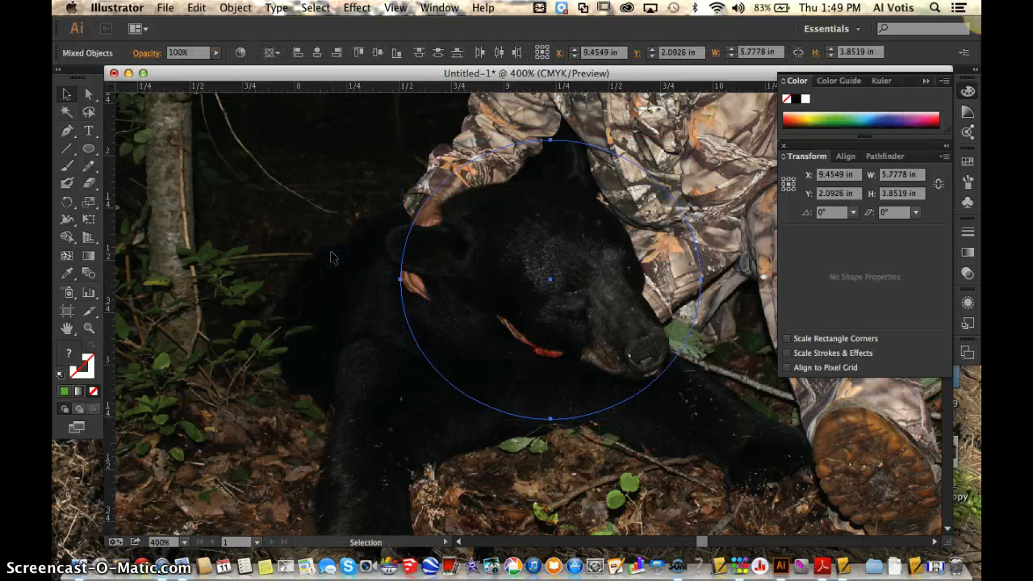
pyautogui.rightClick(546, 356)
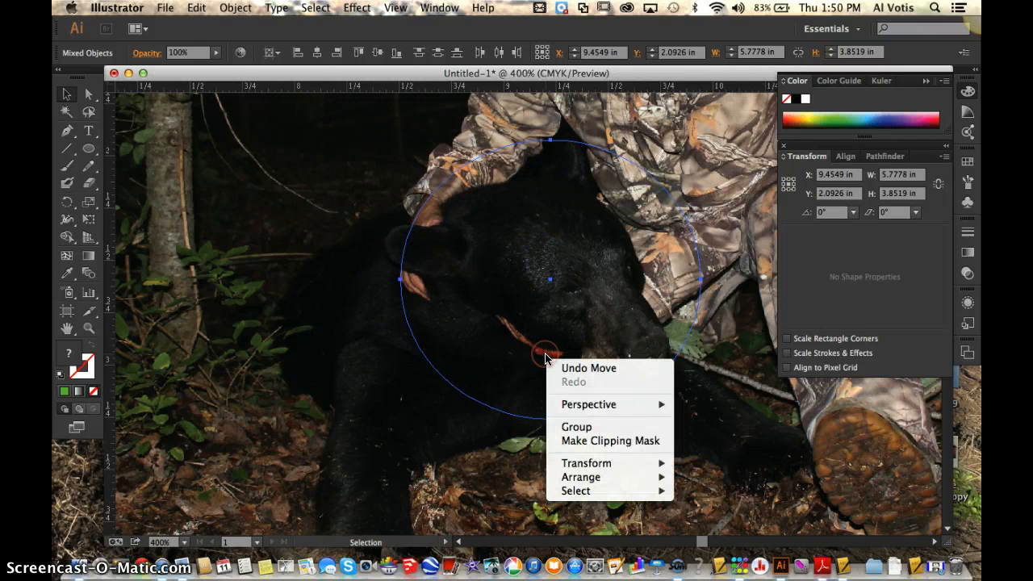